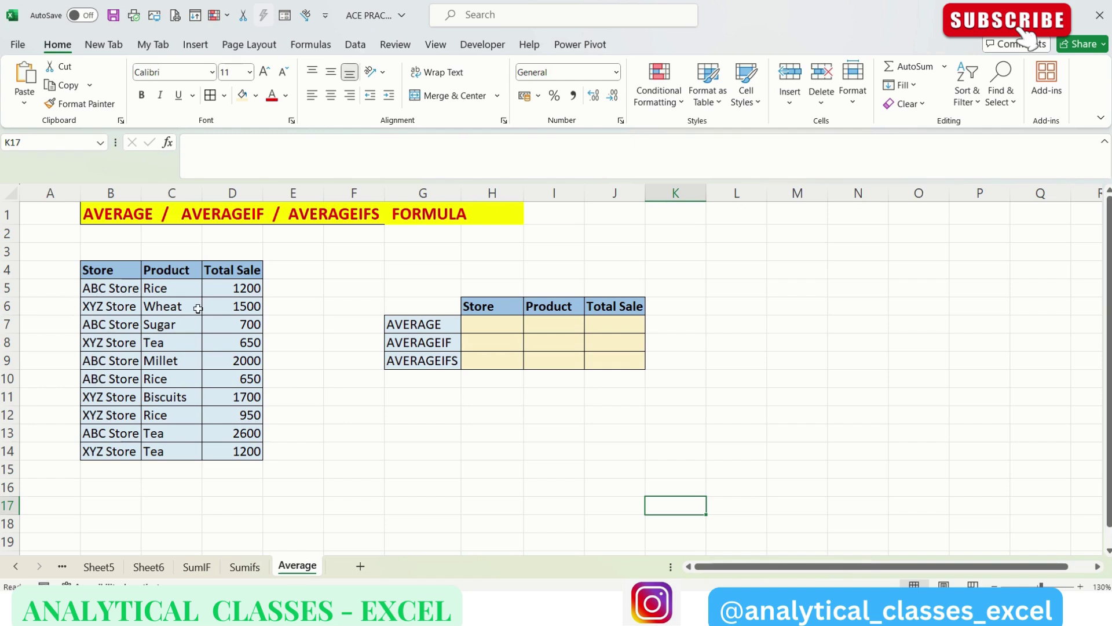
Calculate the average of all Total Sale values in J7 with an AVERAGE formula over D5:D14.
click(613, 327)
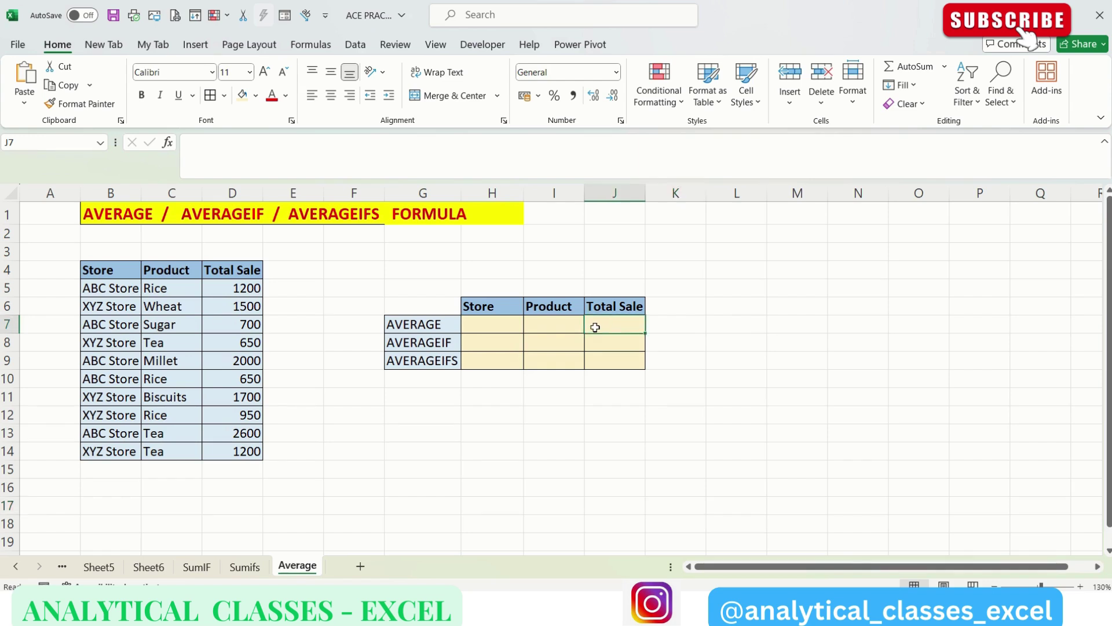
text(=)
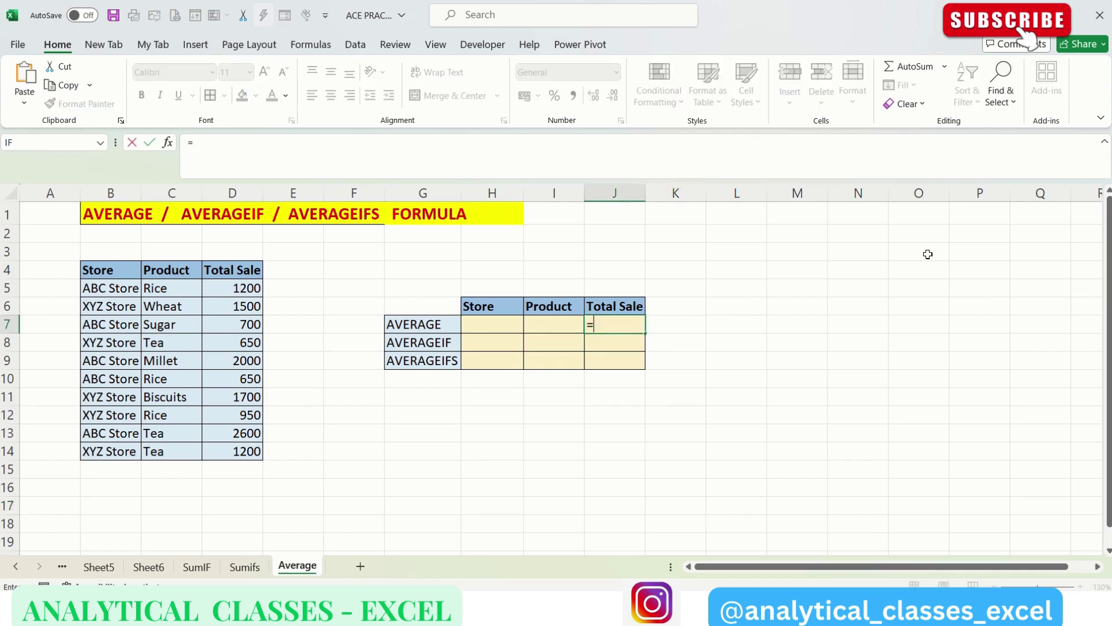
text(average)
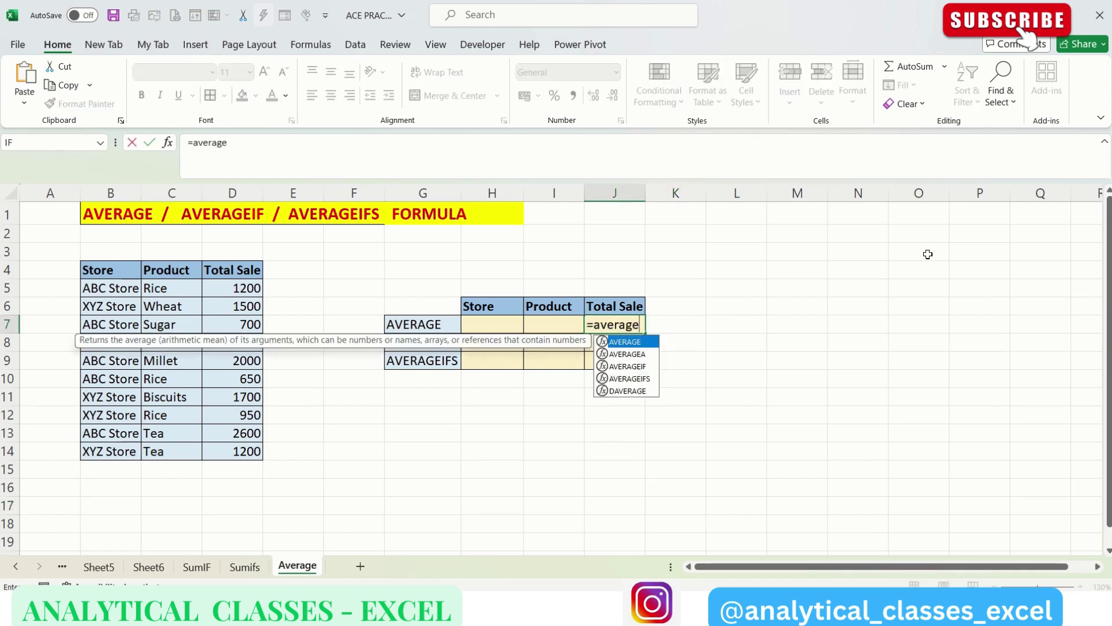
key(Tab)
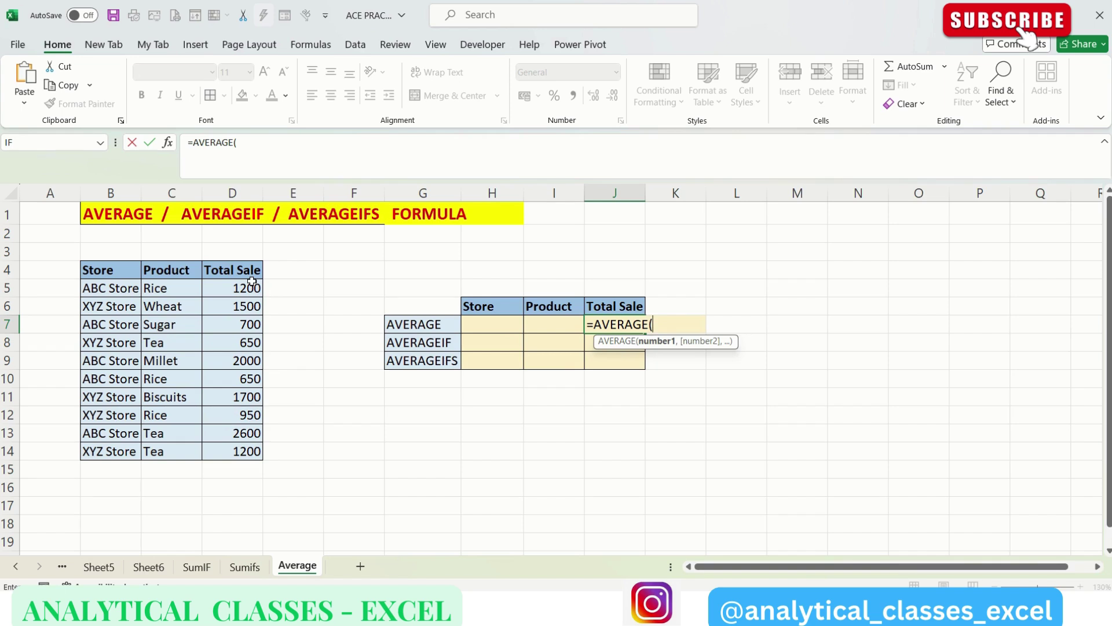
drag(216, 291, 229, 449)
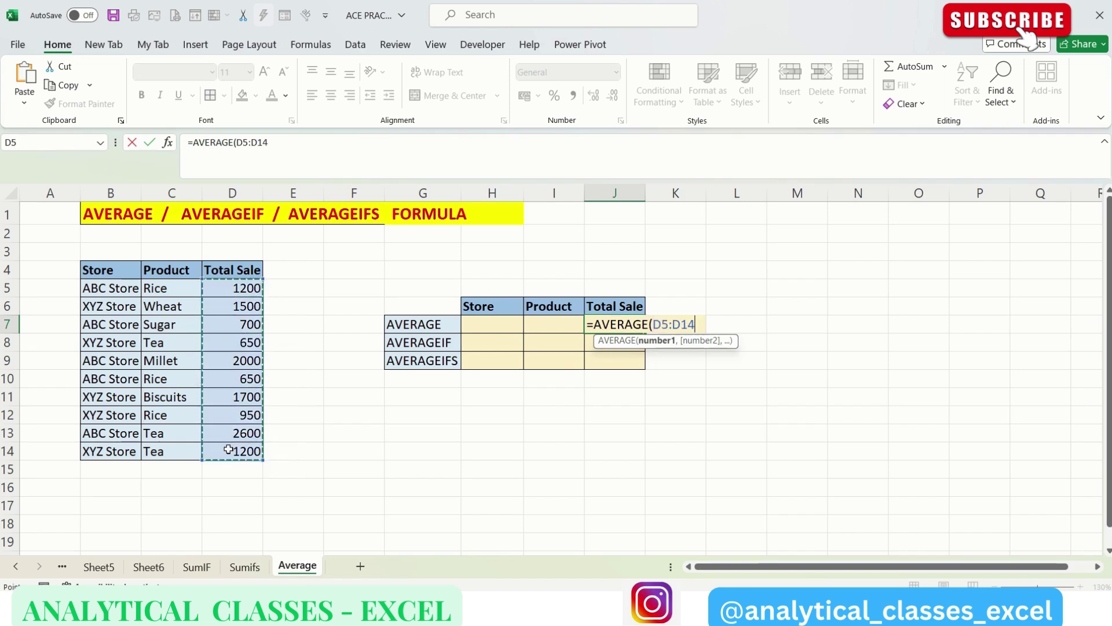
key(Return)
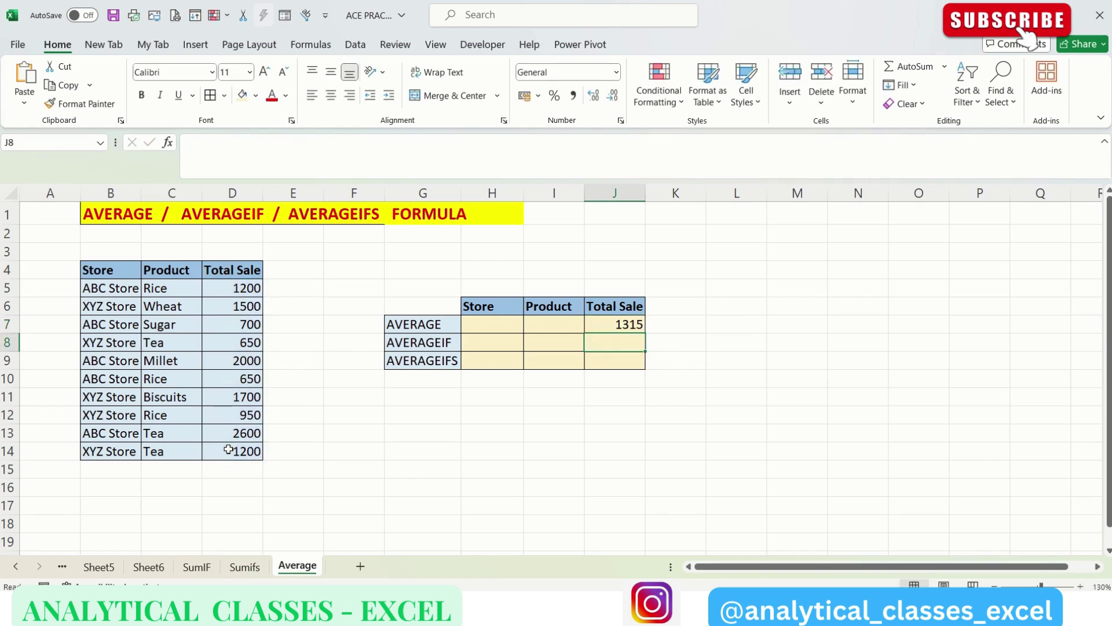
Enter Rice as the product criterion for the AVERAGEIF row in cell I8.
click(548, 343)
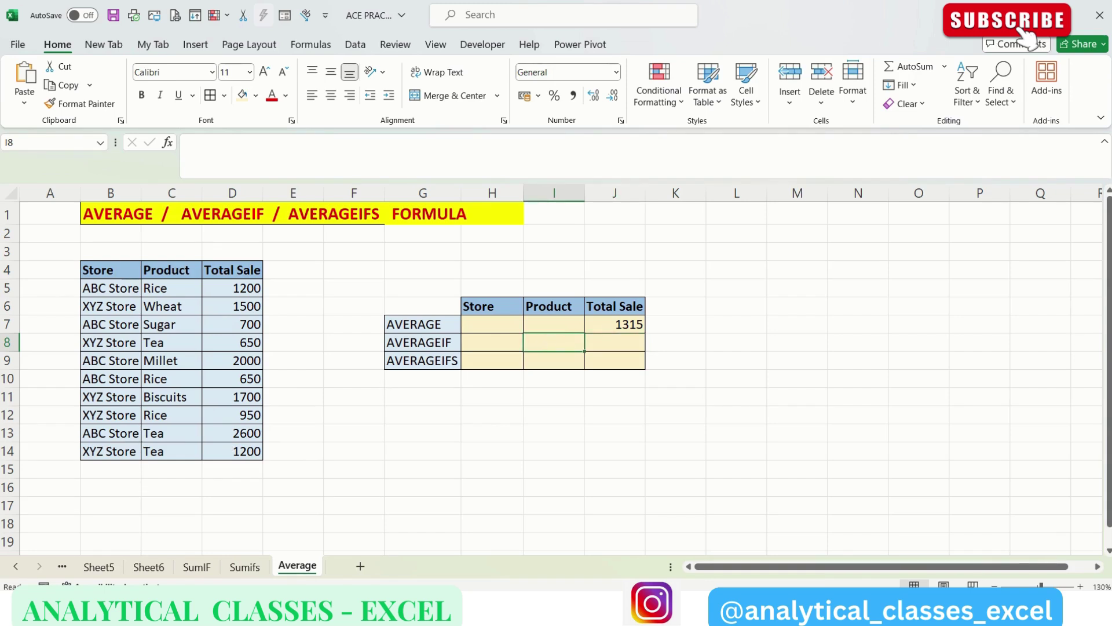
text(Rice)
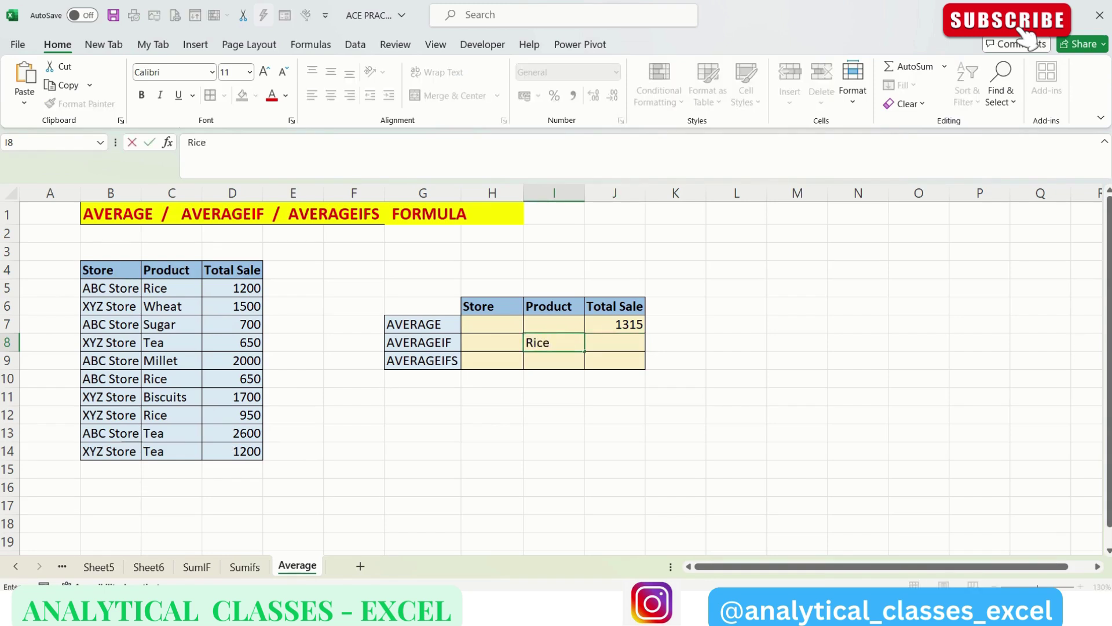
key(Tab)
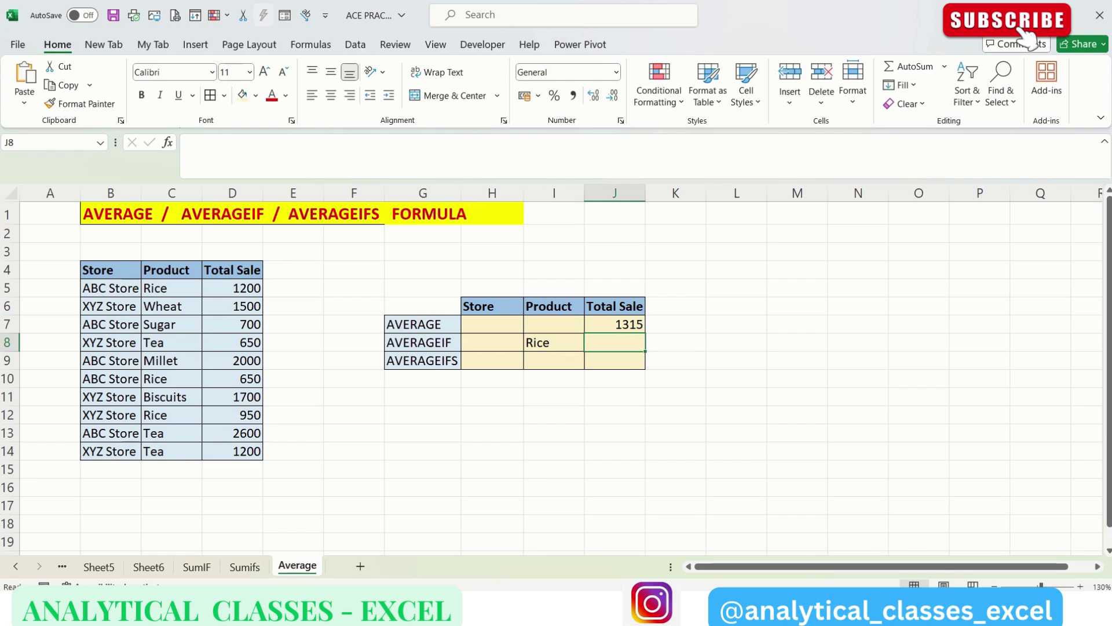
Calculate the average sale for the product in J8 with AVERAGEIF, using range C5:C14, criterion I8 and average range D5:D14.
text(=)
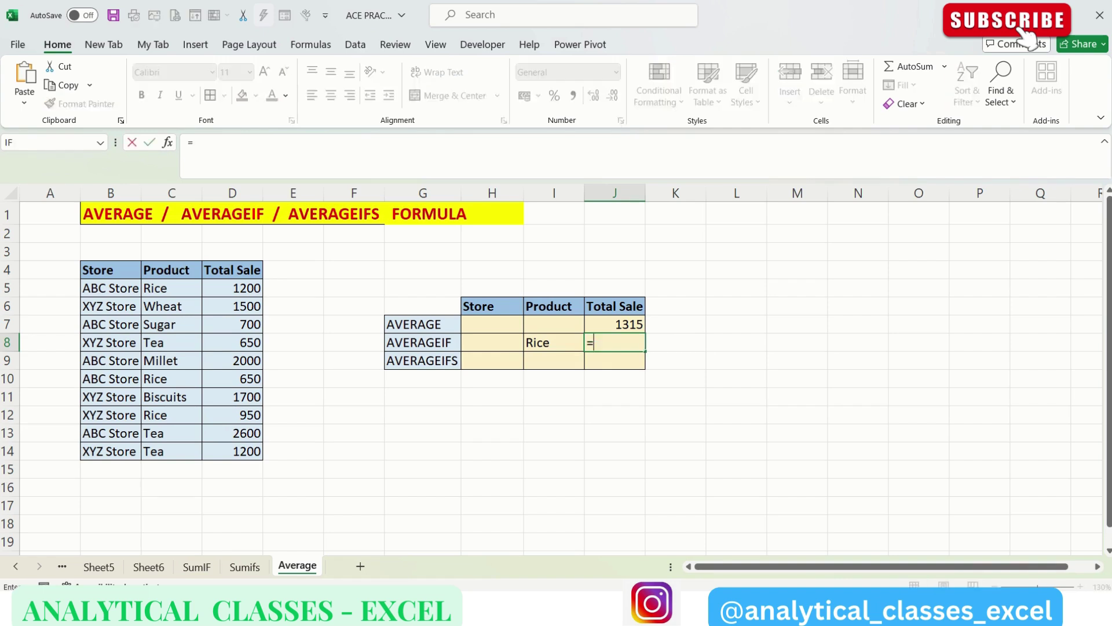
text(averagei)
key(Tab)
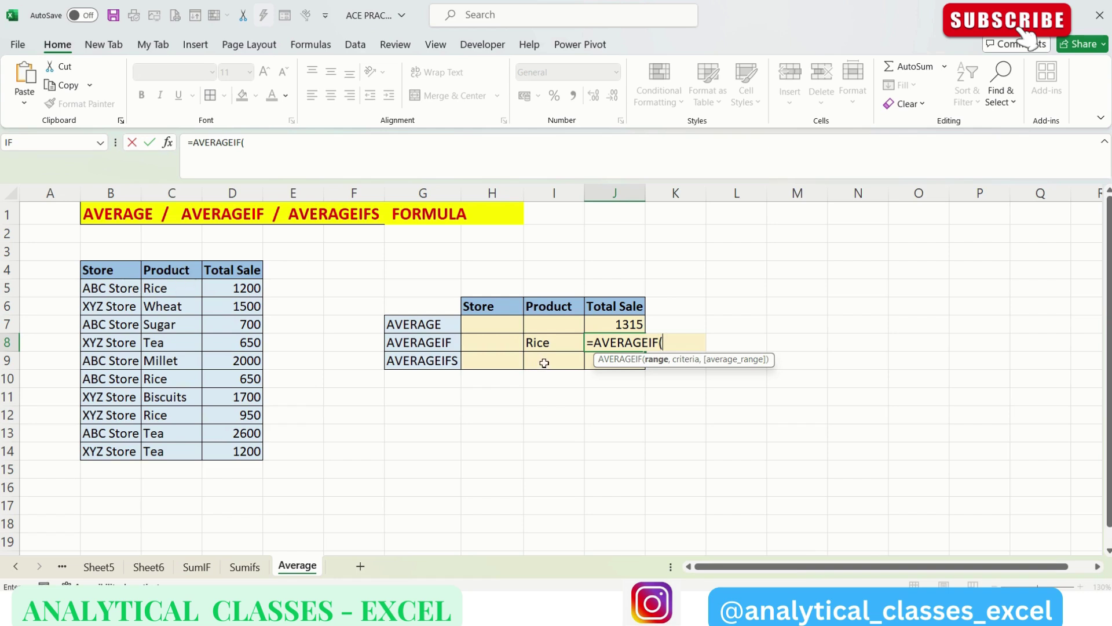
drag(167, 293, 167, 451)
text(,)
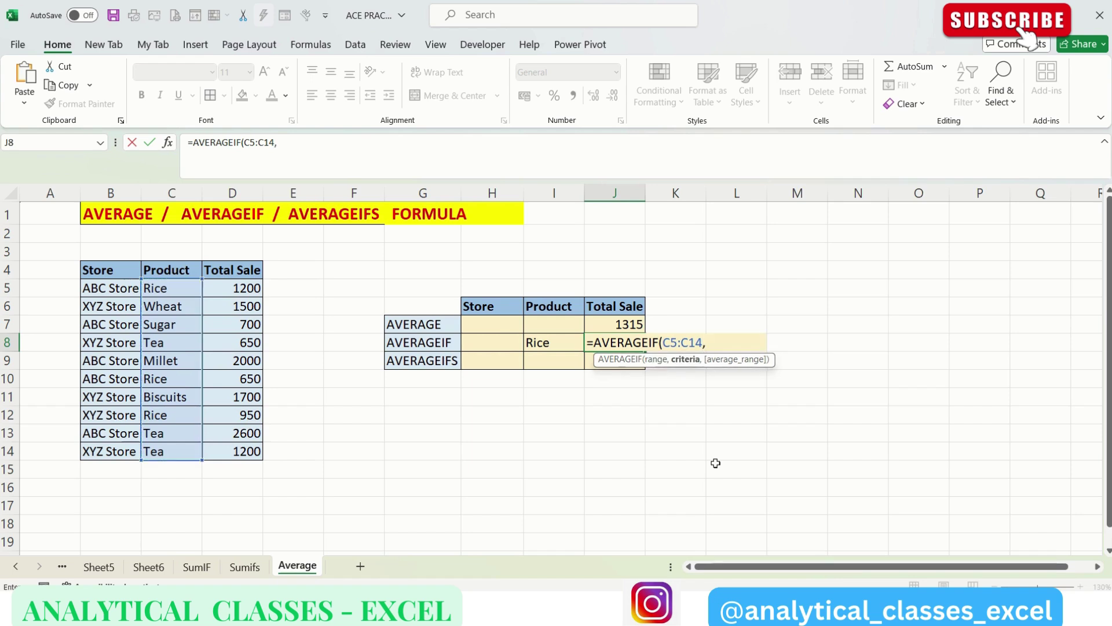
click(556, 342)
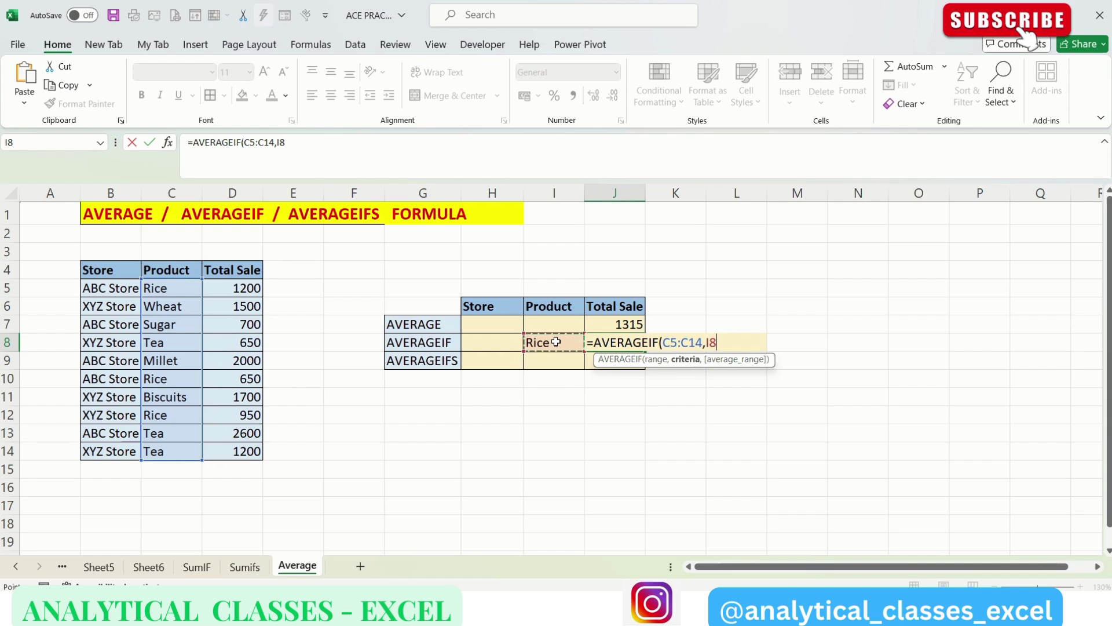
text(,)
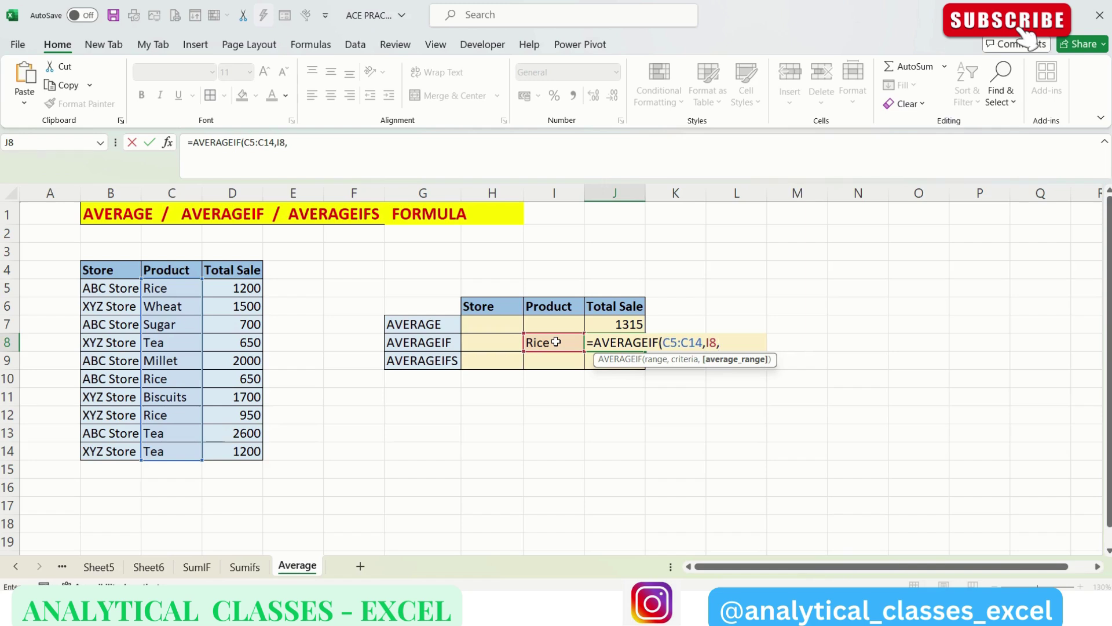
drag(232, 286, 232, 450)
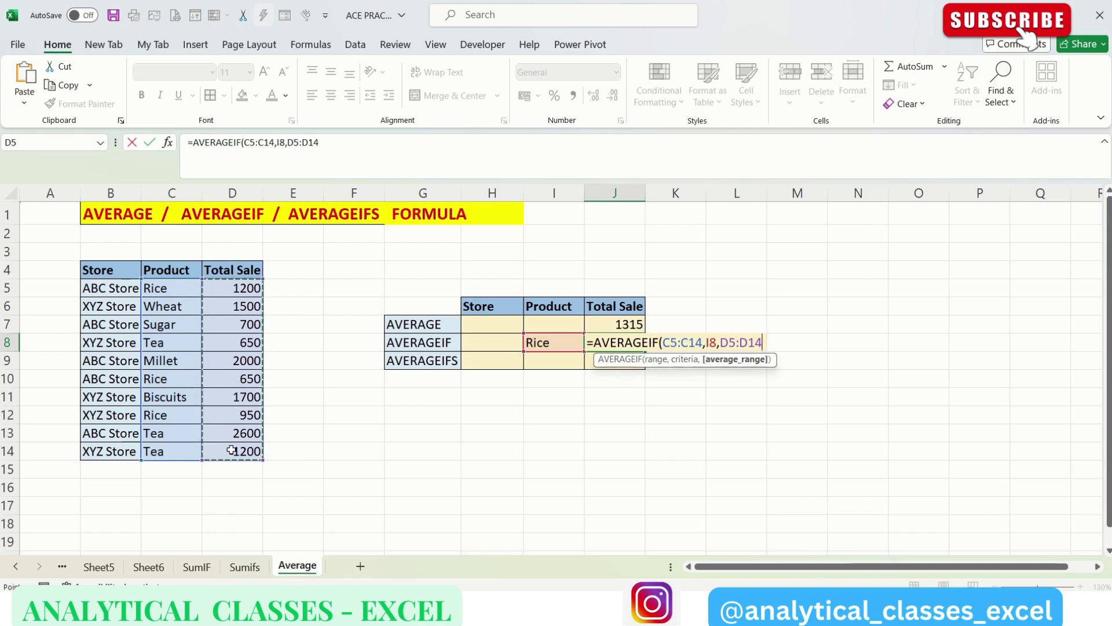
key(Return)
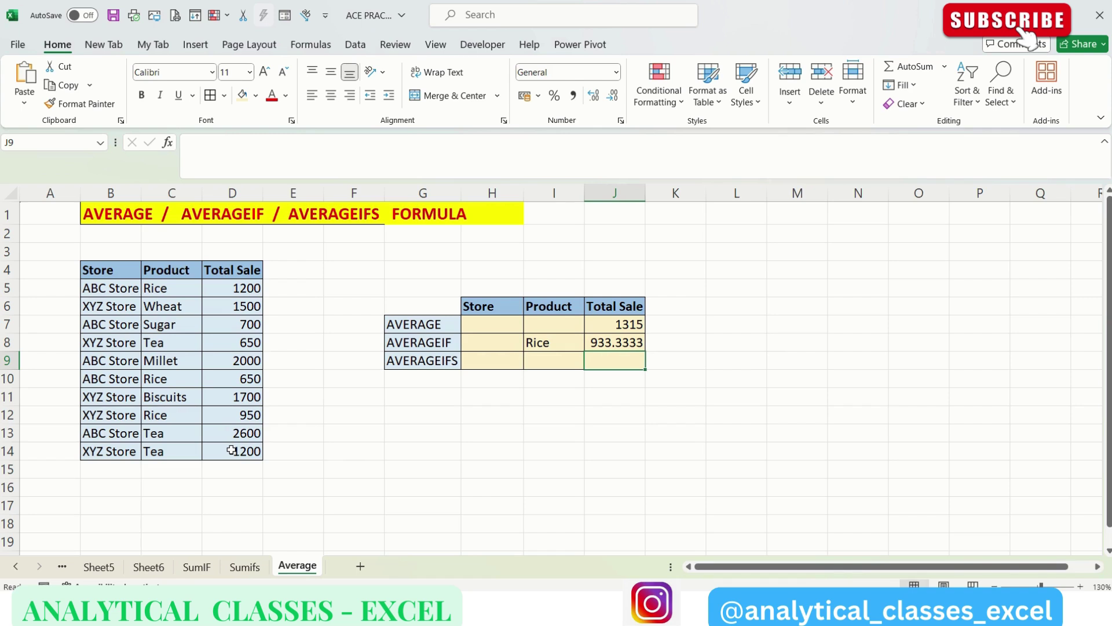
Check the Rice rows in the source table against the AVERAGEIF result in J8.
click(180, 285)
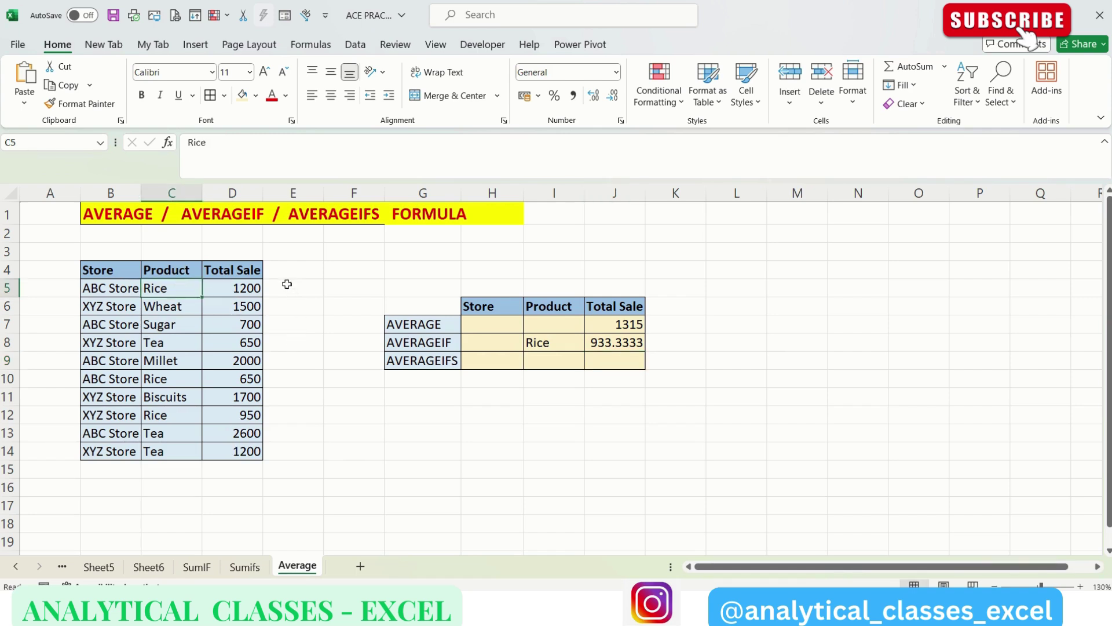
click(288, 283)
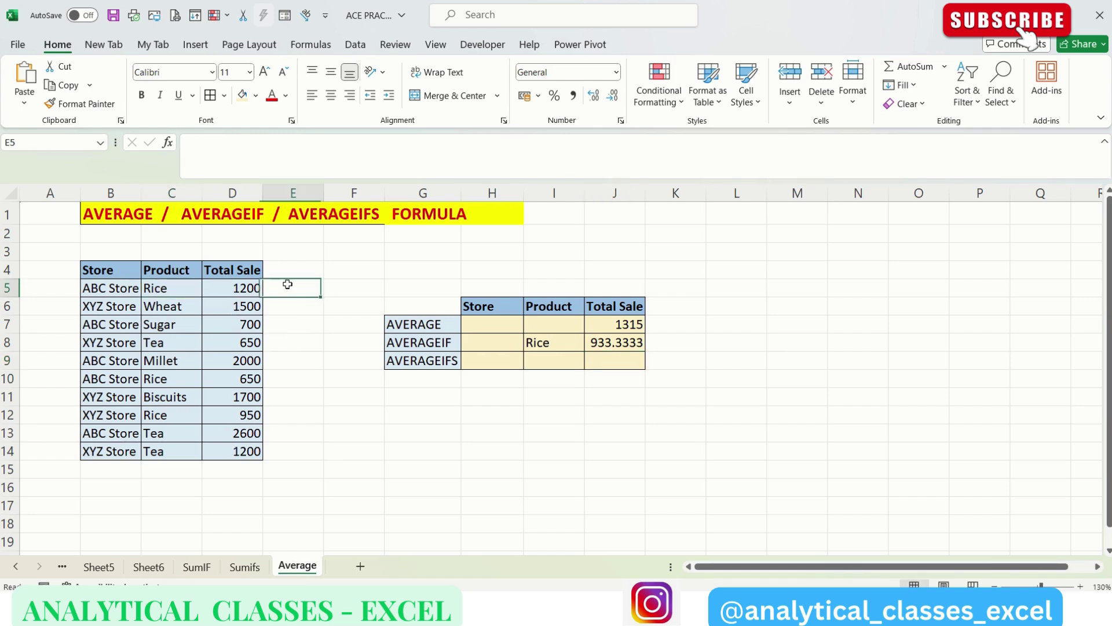
click(173, 382)
drag(173, 382, 283, 382)
click(283, 382)
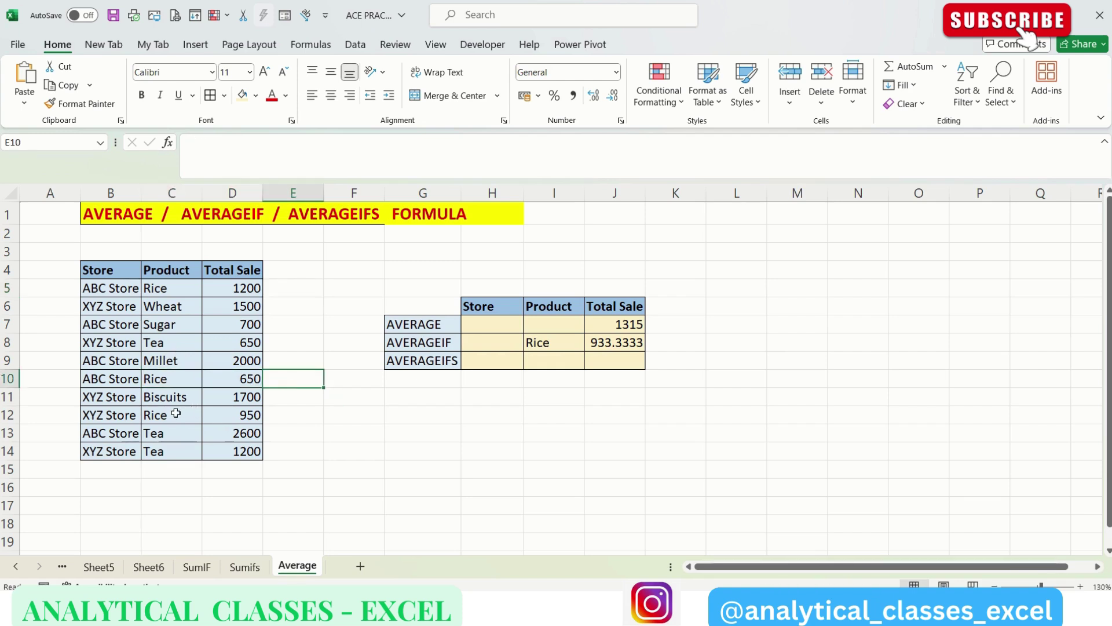
click(175, 413)
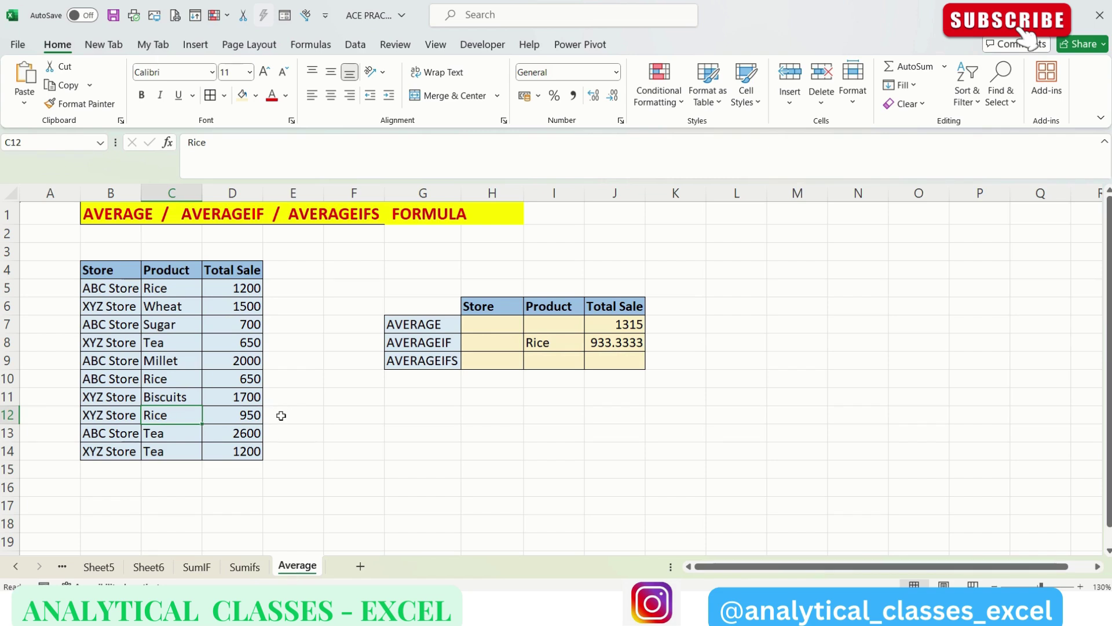
click(640, 342)
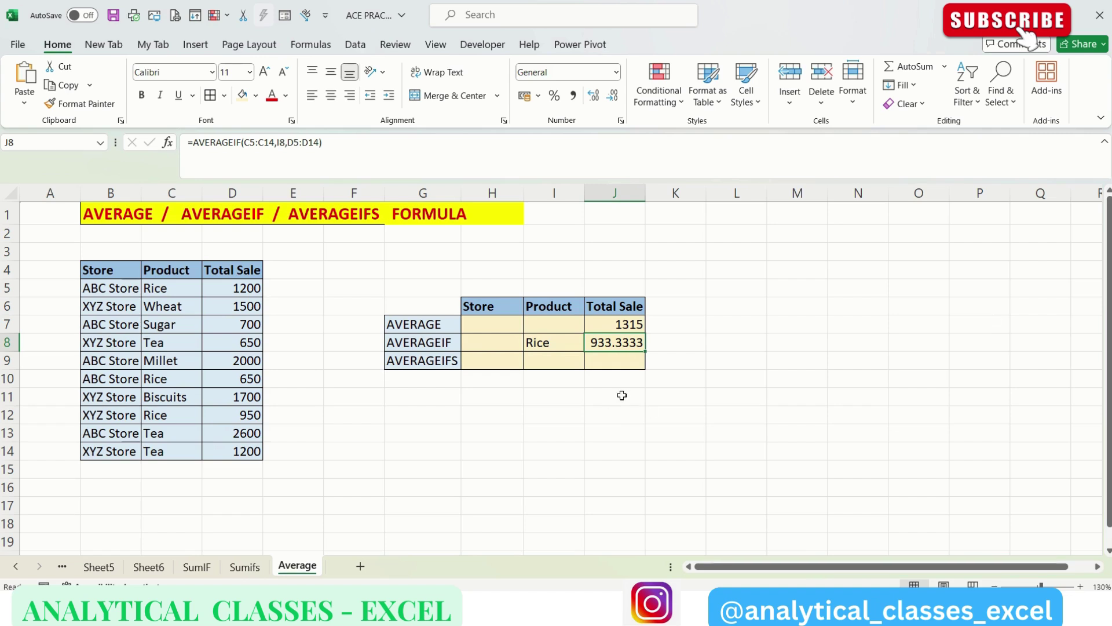
Fill in the AVERAGEIFS row criteria with Rice as the product in I9 and ABC Store as the store in H9.
click(613, 363)
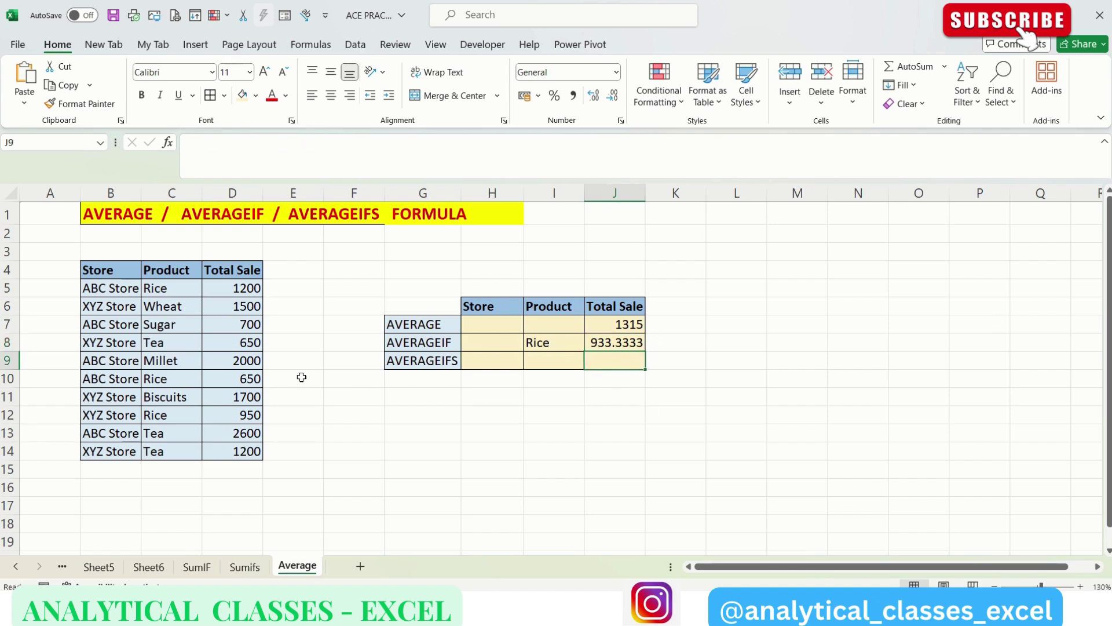
click(490, 363)
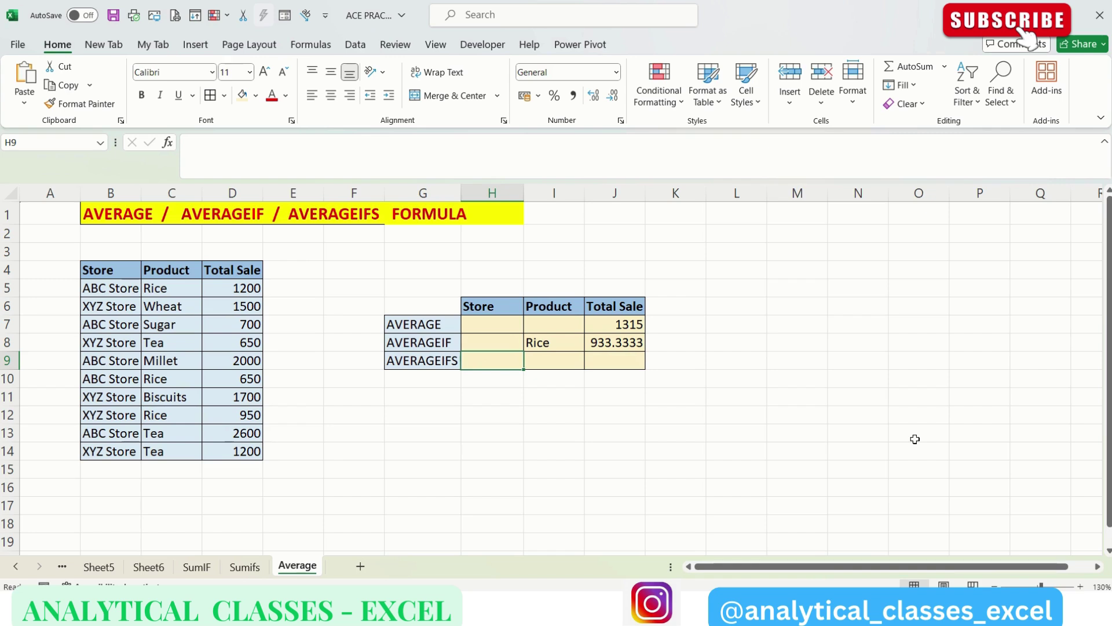
key(Right)
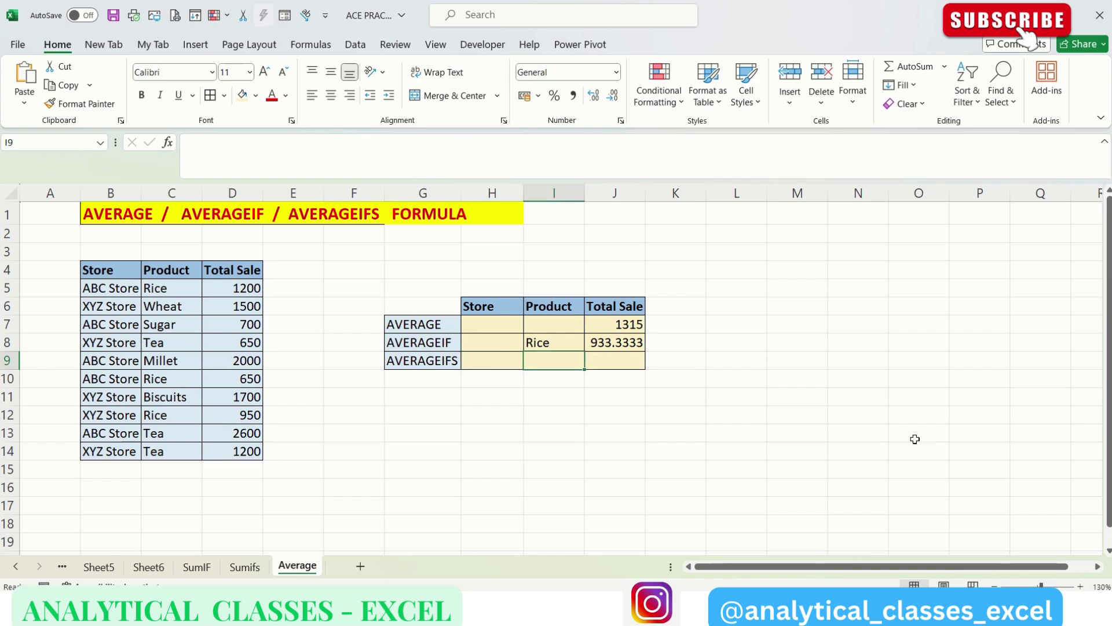
text(Rice)
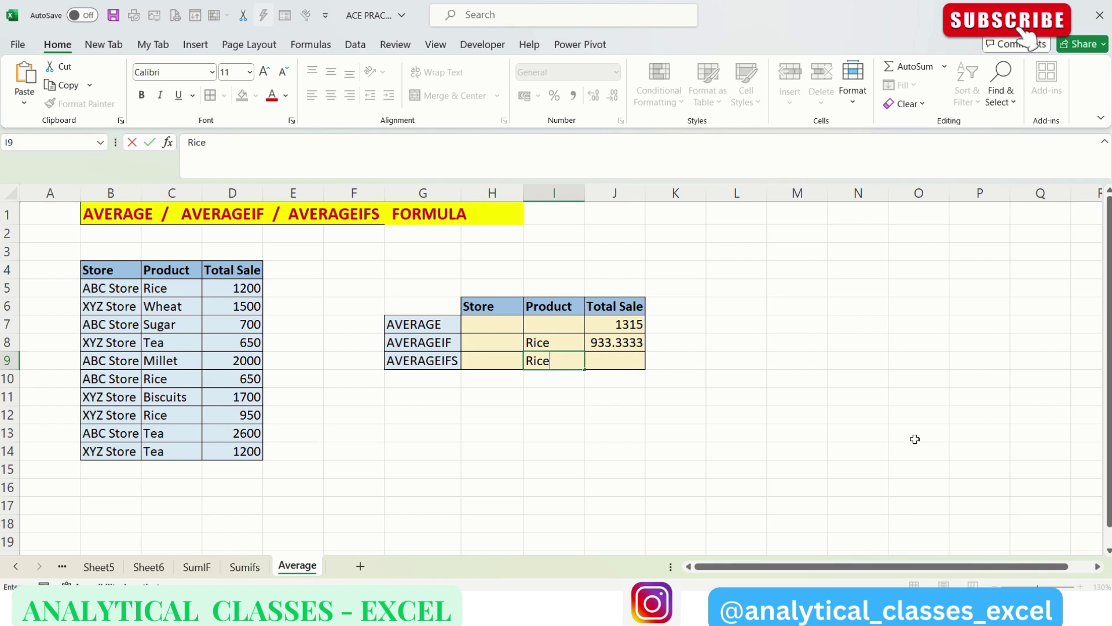
key(Left)
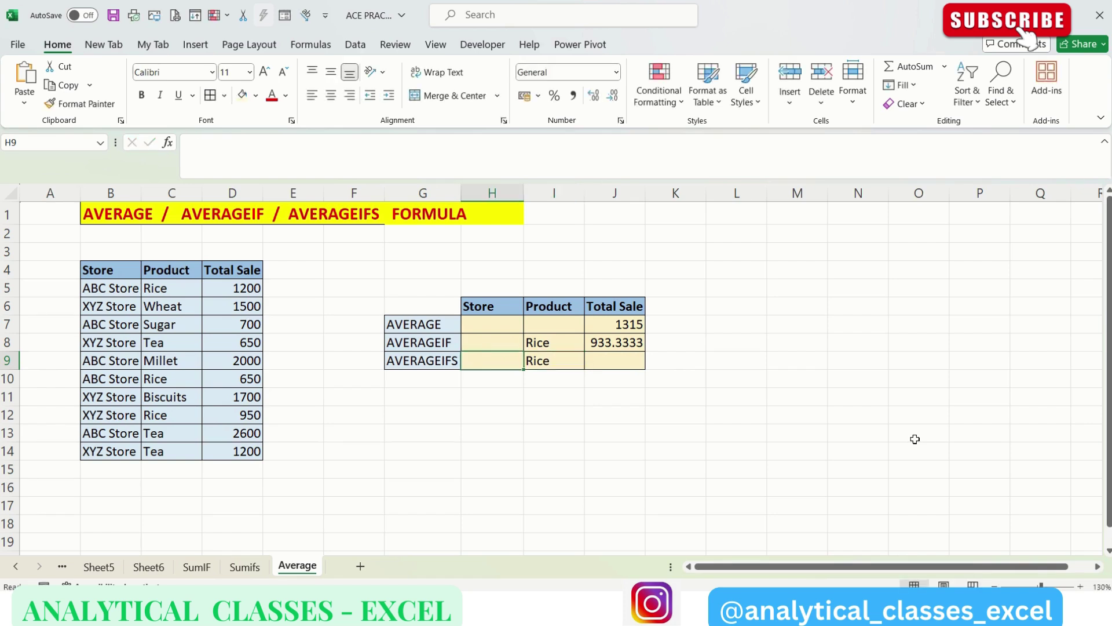
text(ABC Store)
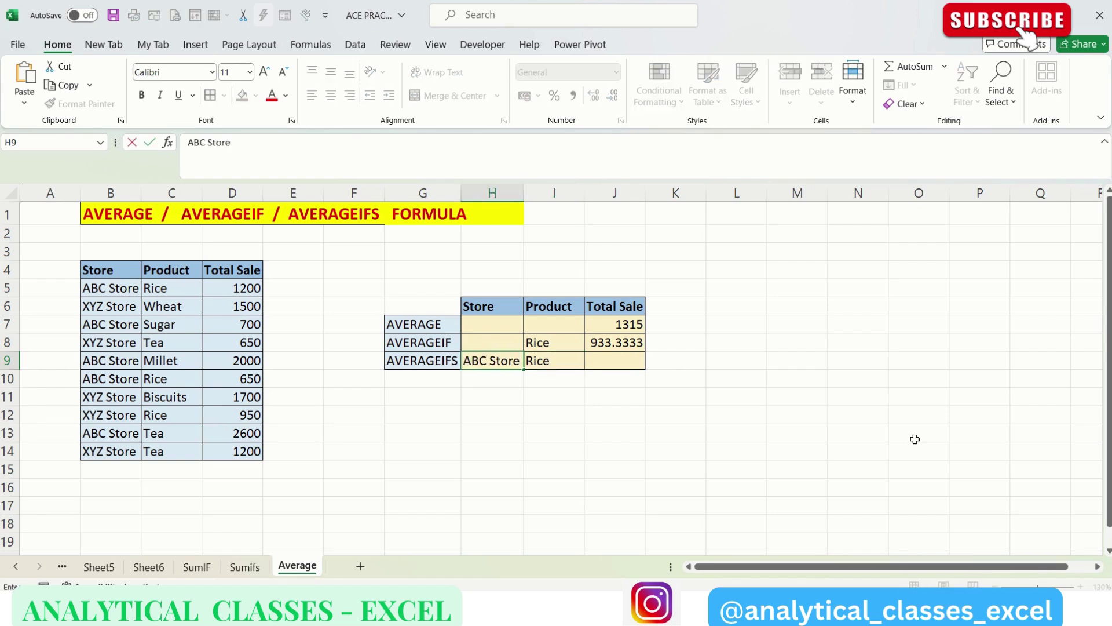
key(Right)
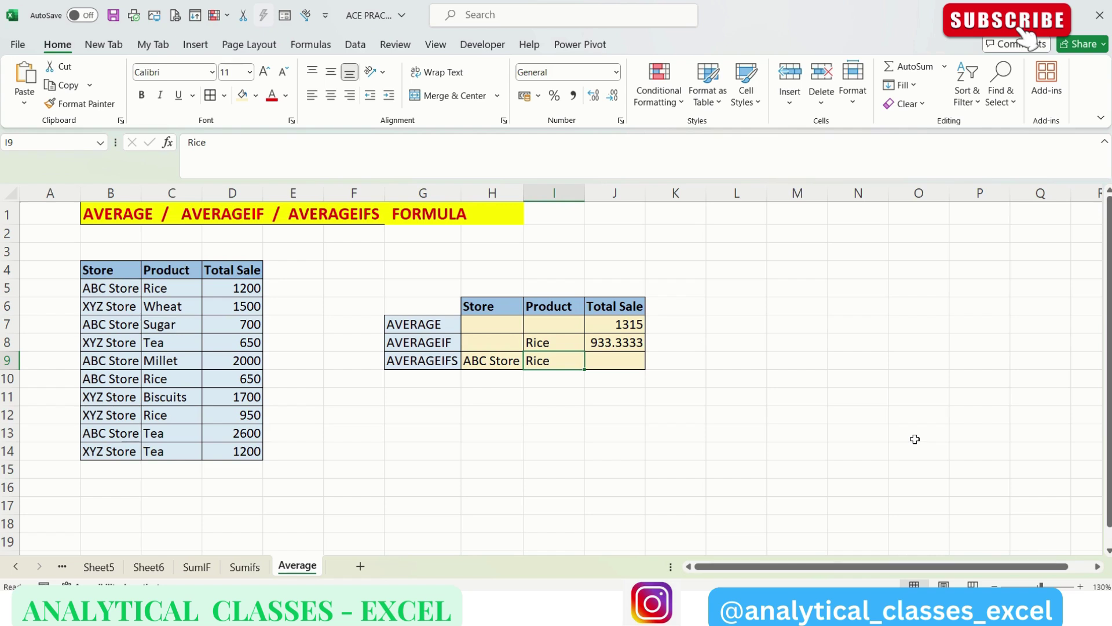
Examine the Rice rows in the source table to see which store each belongs to.
click(182, 284)
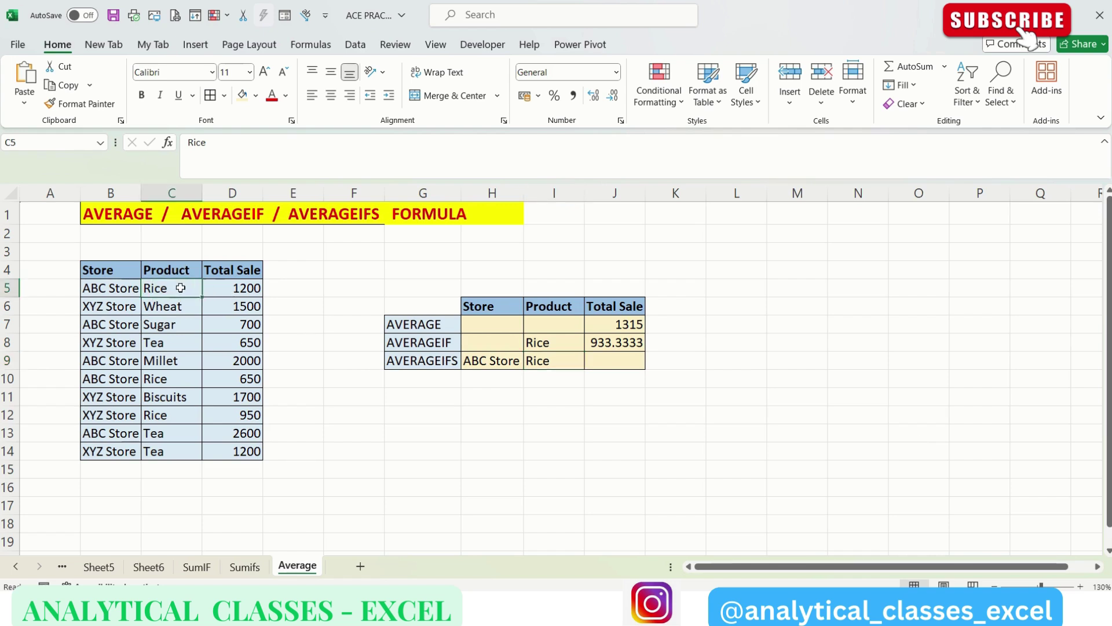
click(184, 381)
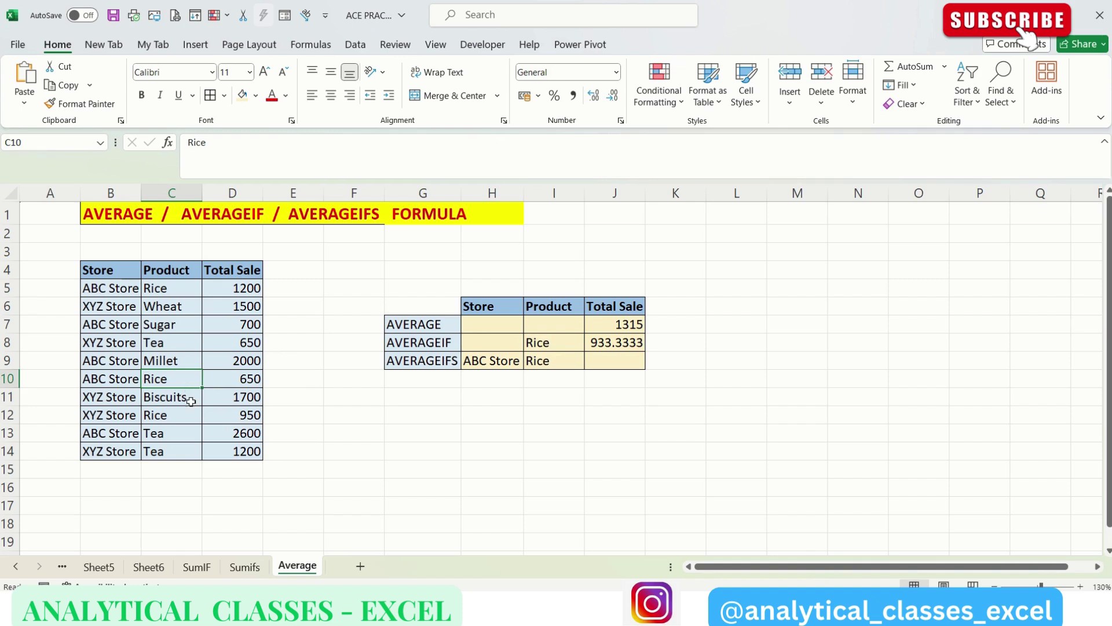
click(179, 415)
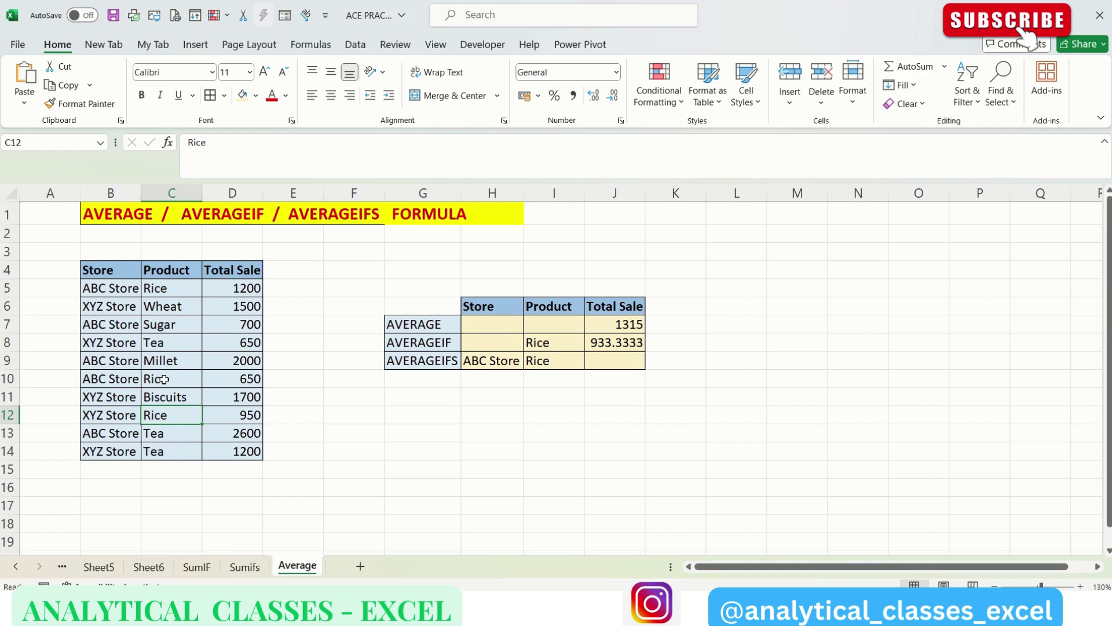
Start an AVERAGEIFS formula in J9 with the Total Sale values D5:D14 as the average range.
click(618, 358)
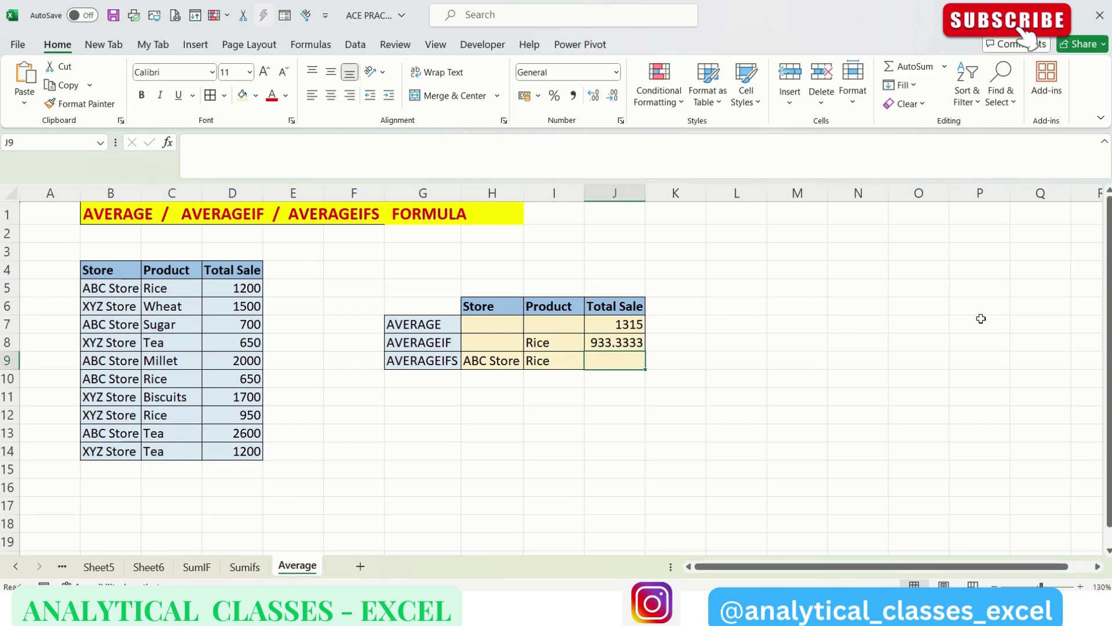
text(=avera)
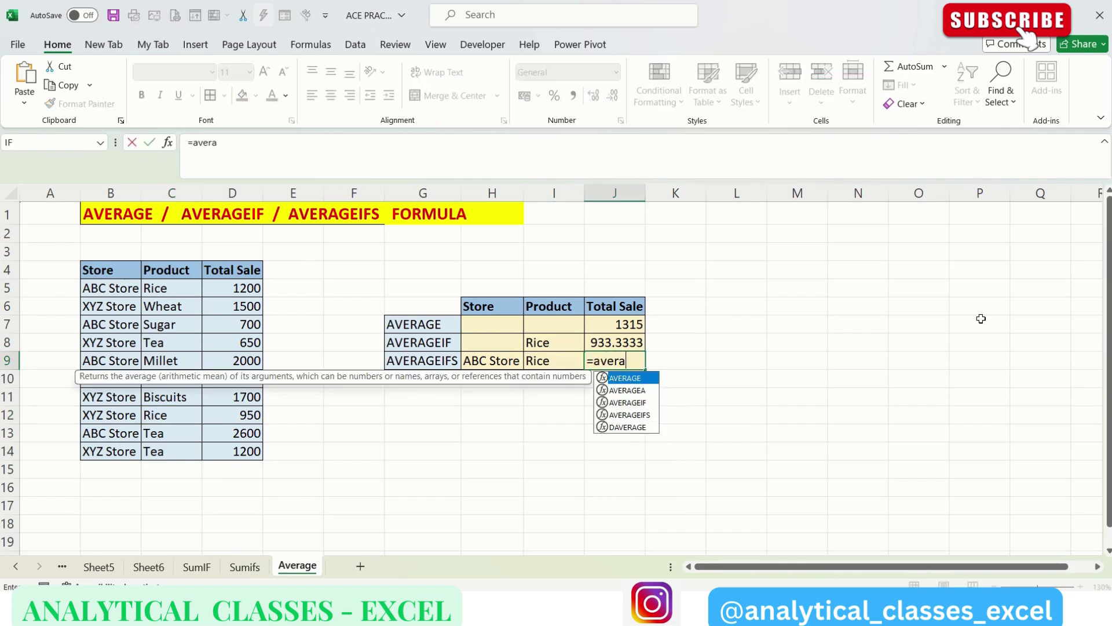
text(geifs)
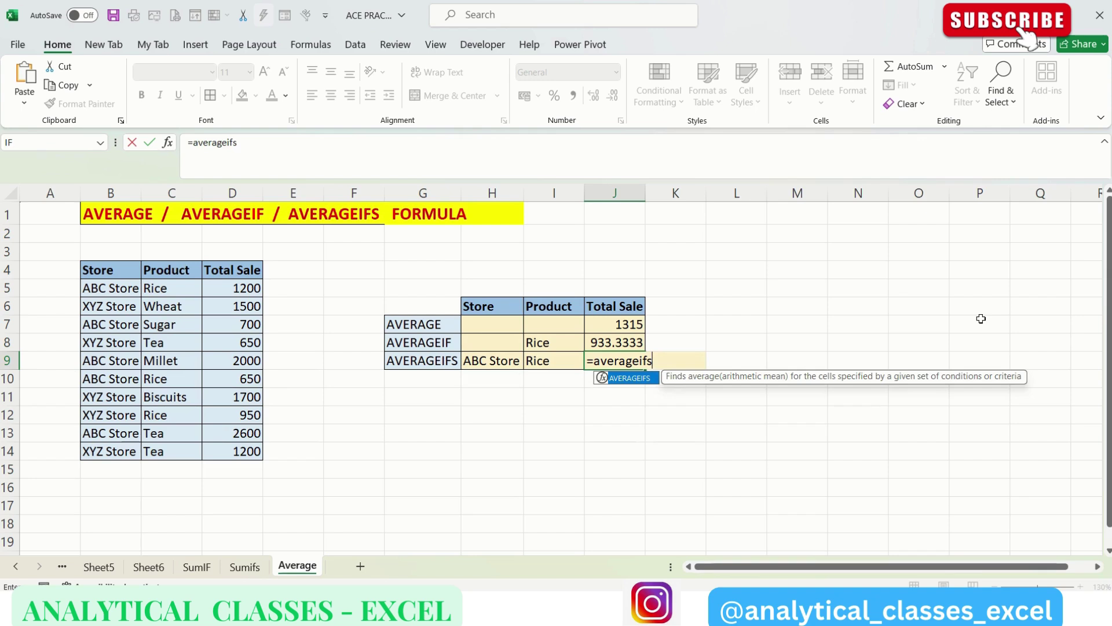
key(Tab)
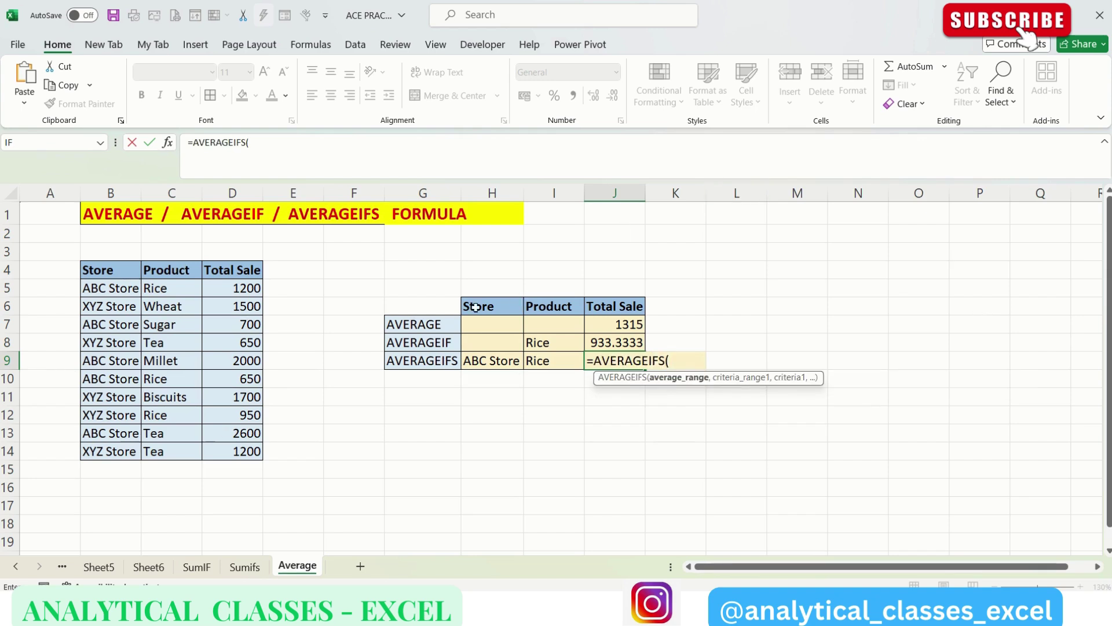
drag(237, 288, 247, 448)
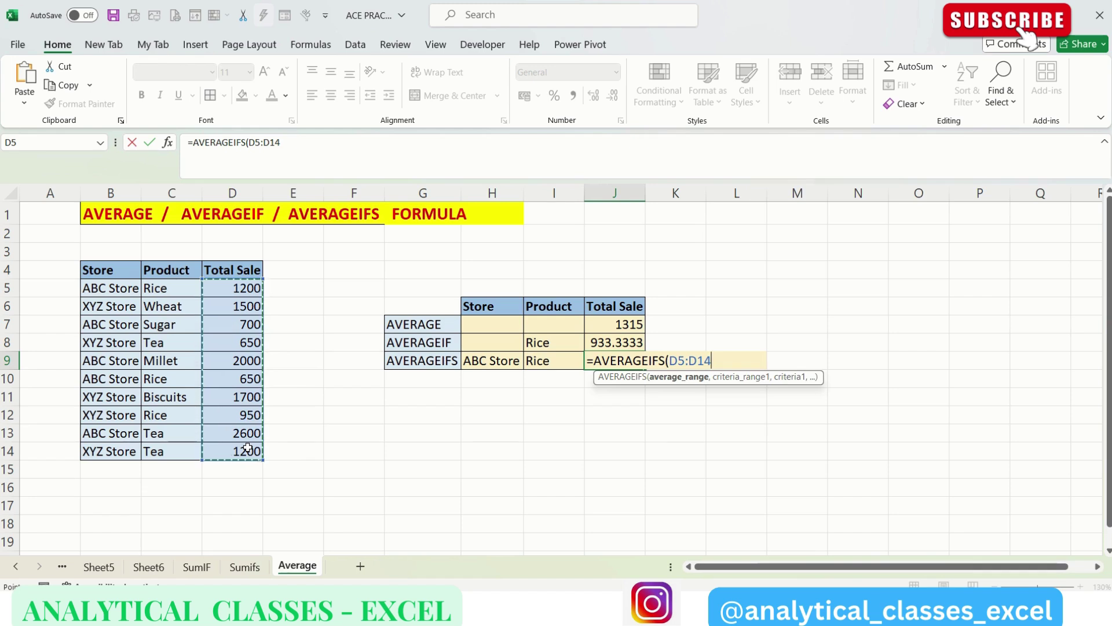
text(,)
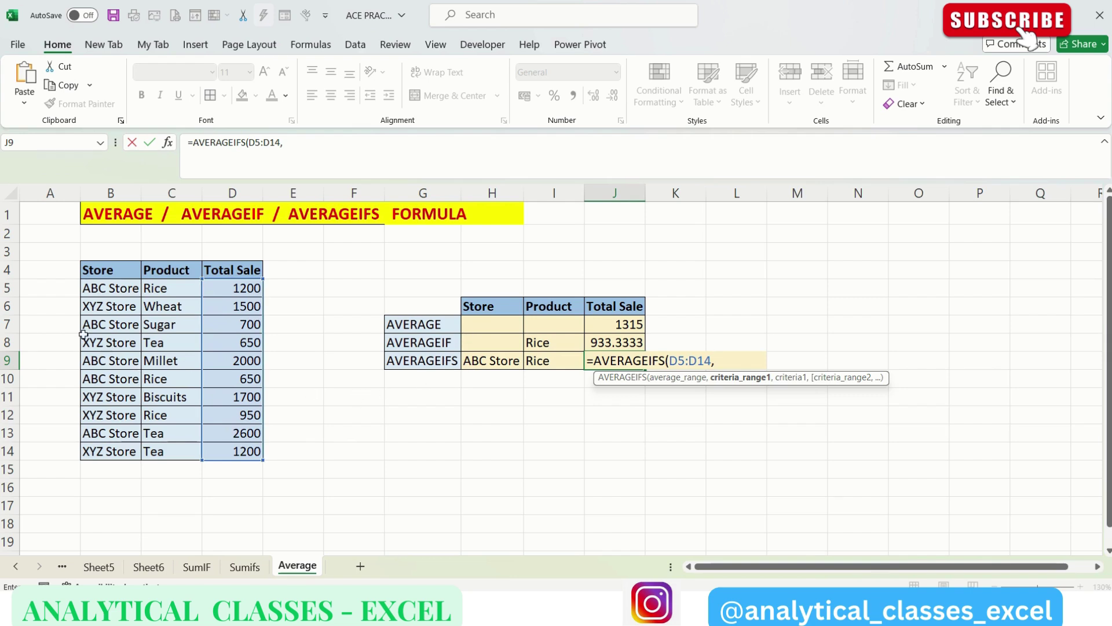
Add the store condition to the AVERAGEIFS formula, using criteria range B5:B14 and criterion H9.
click(106, 290)
drag(107, 289, 112, 449)
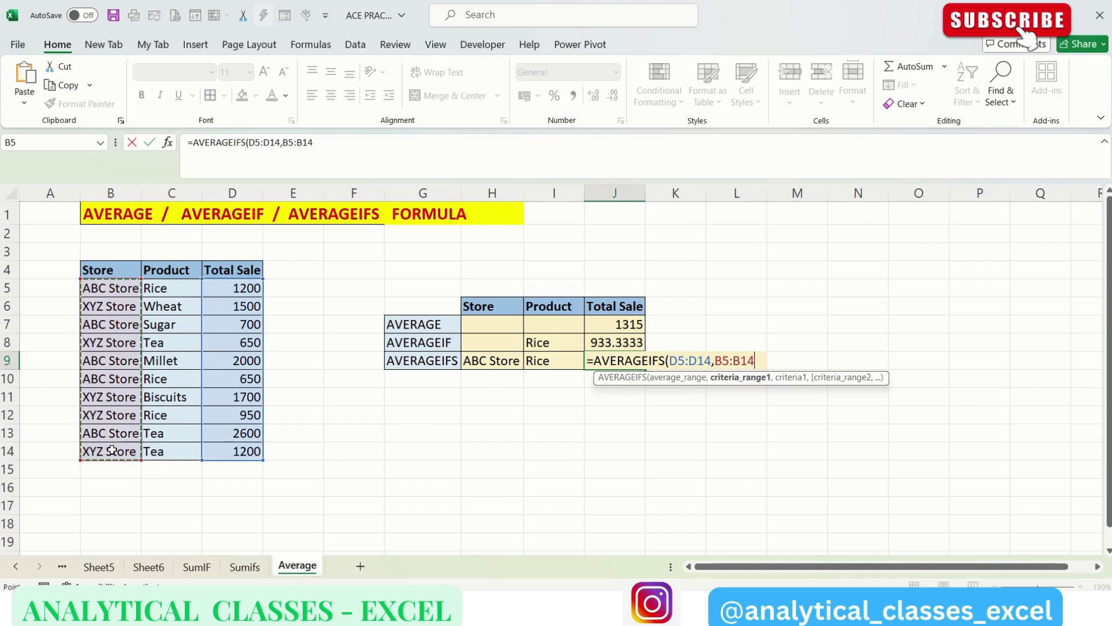
text(,)
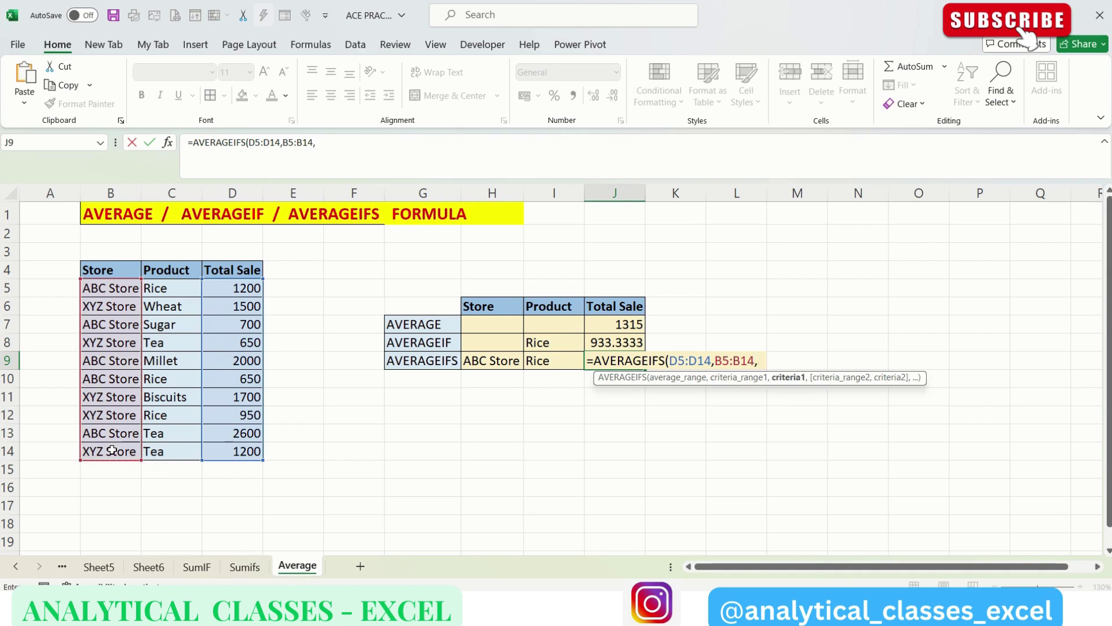
click(497, 361)
text(,)
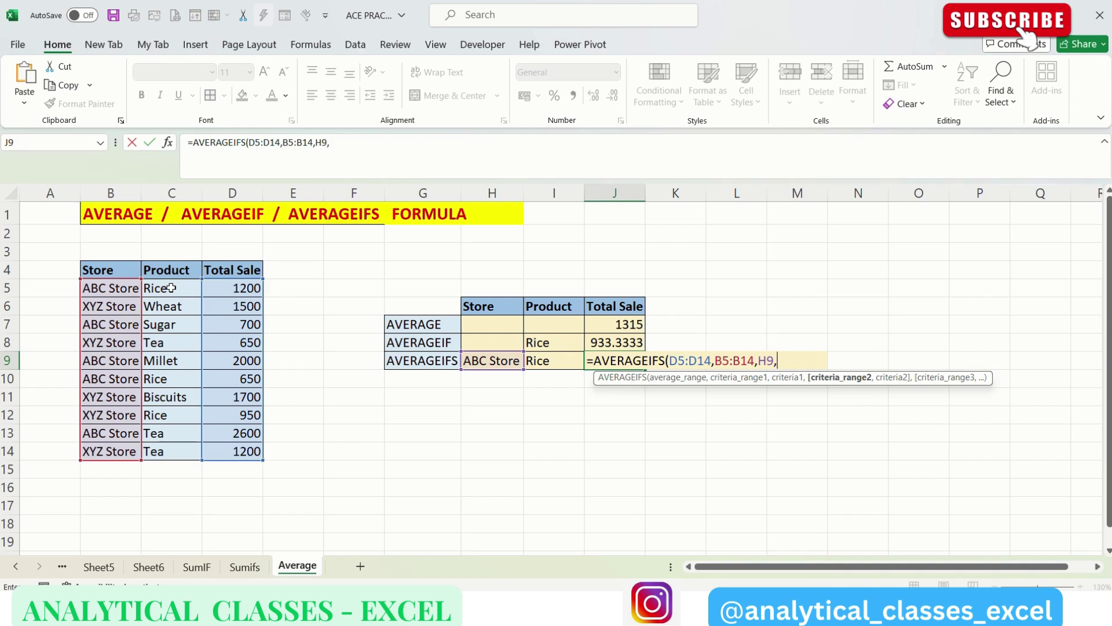
Add the product condition with criteria range C5:C14 and criterion I9, and complete the AVERAGEIFS formula.
drag(171, 288, 172, 450)
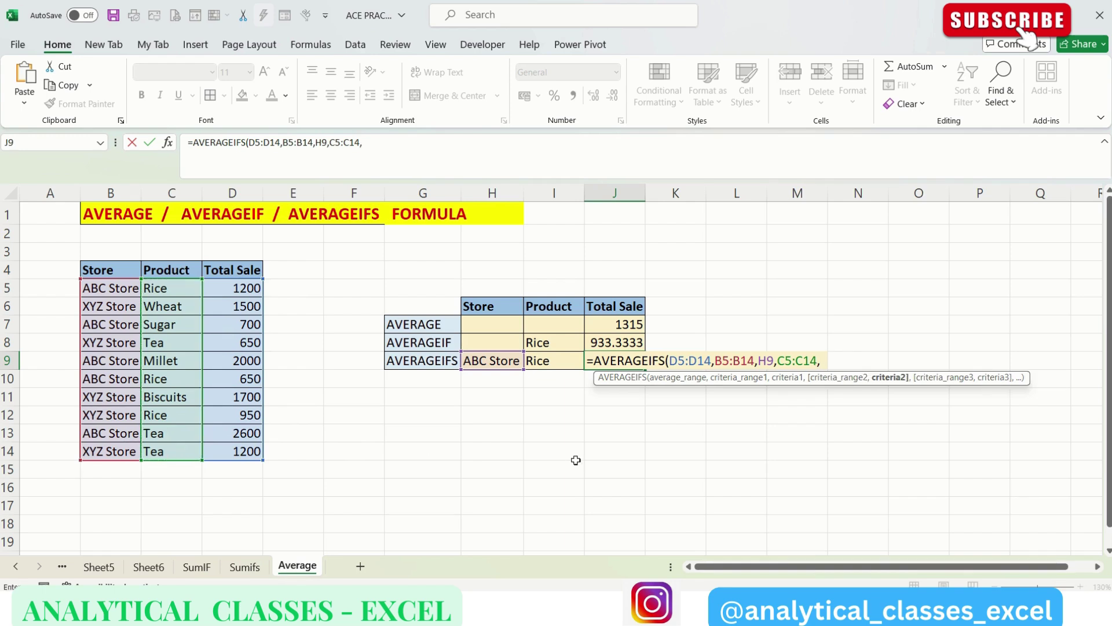
click(557, 364)
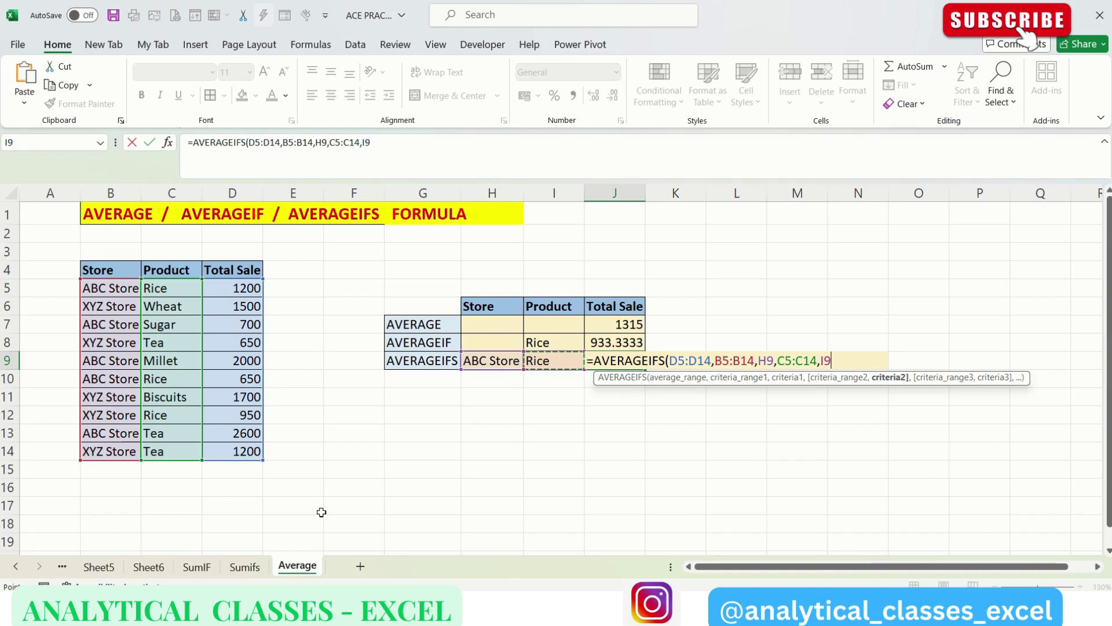
key(Return)
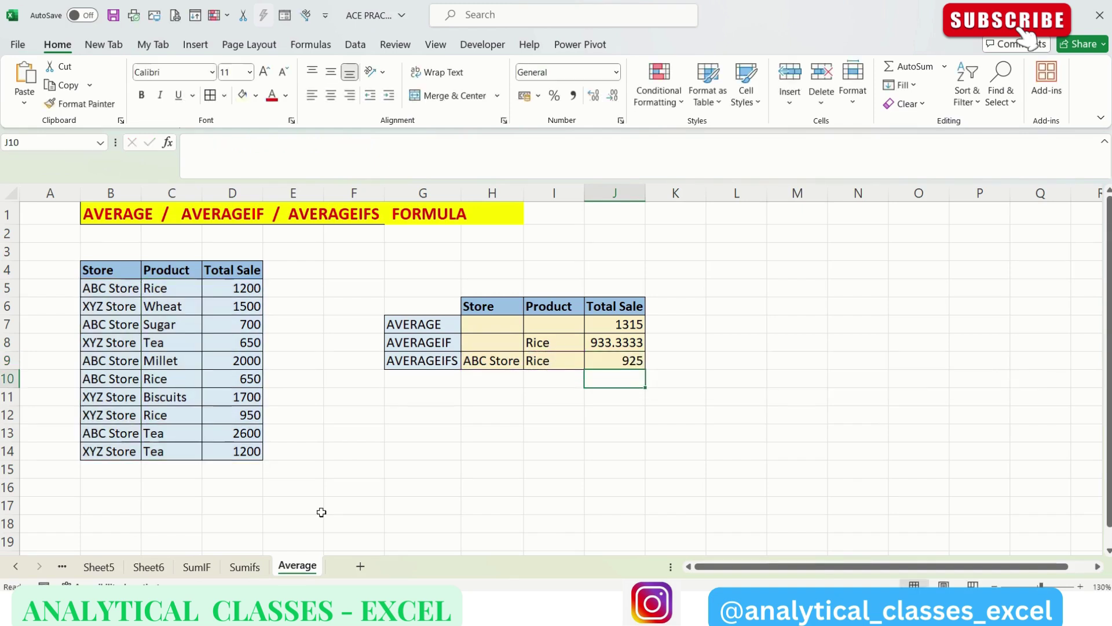
Check the ABC Store Rice rows in the source table against the AVERAGEIFS result in J9.
key(Up)
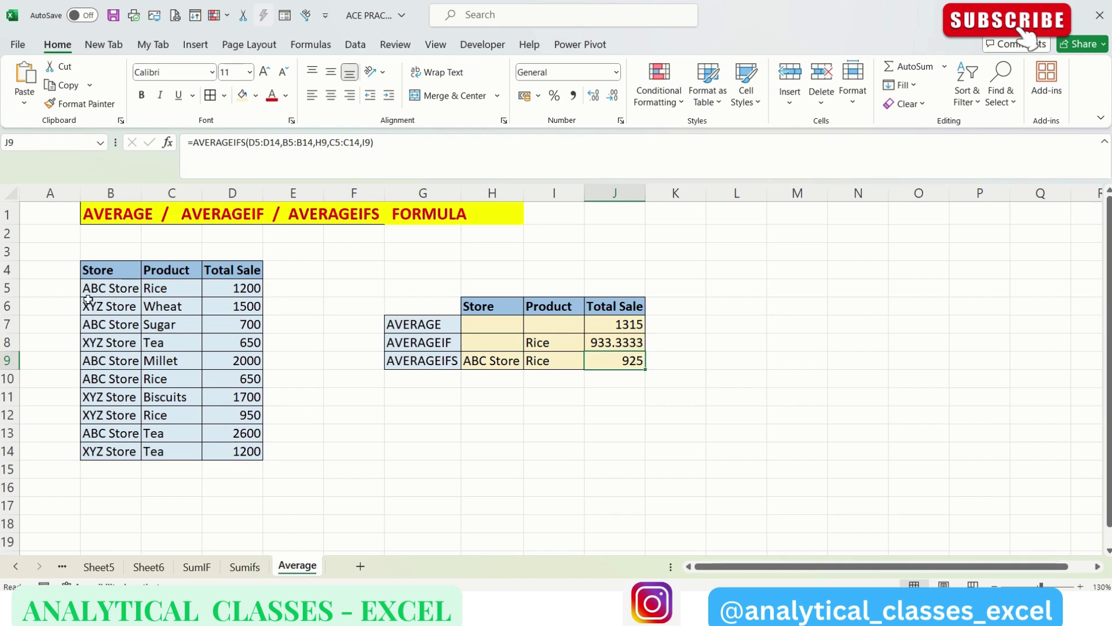
click(43, 287)
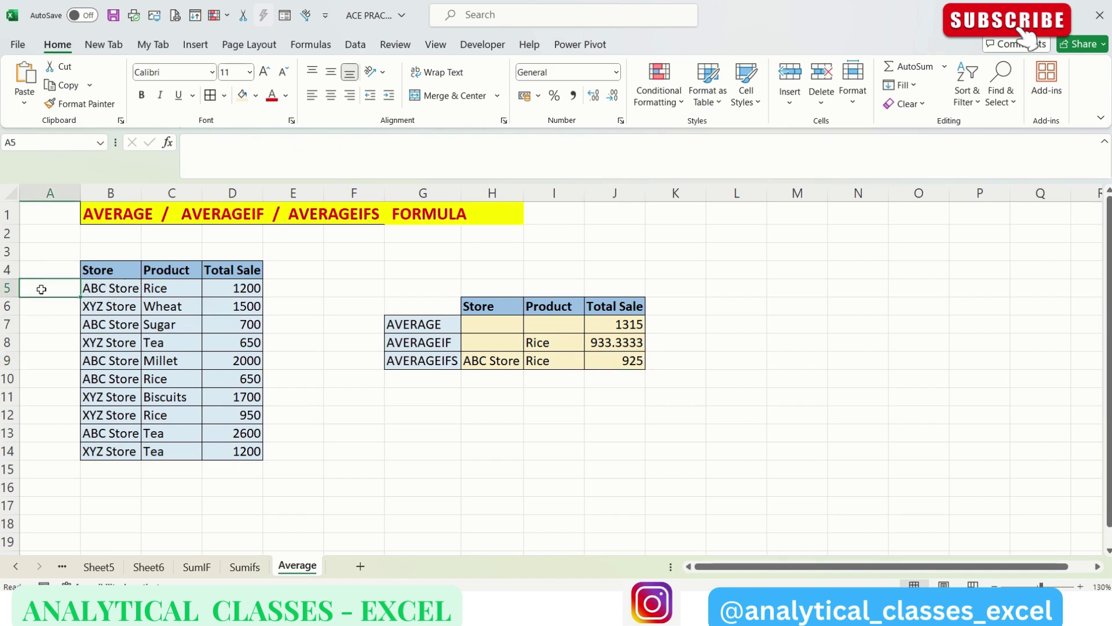
click(237, 290)
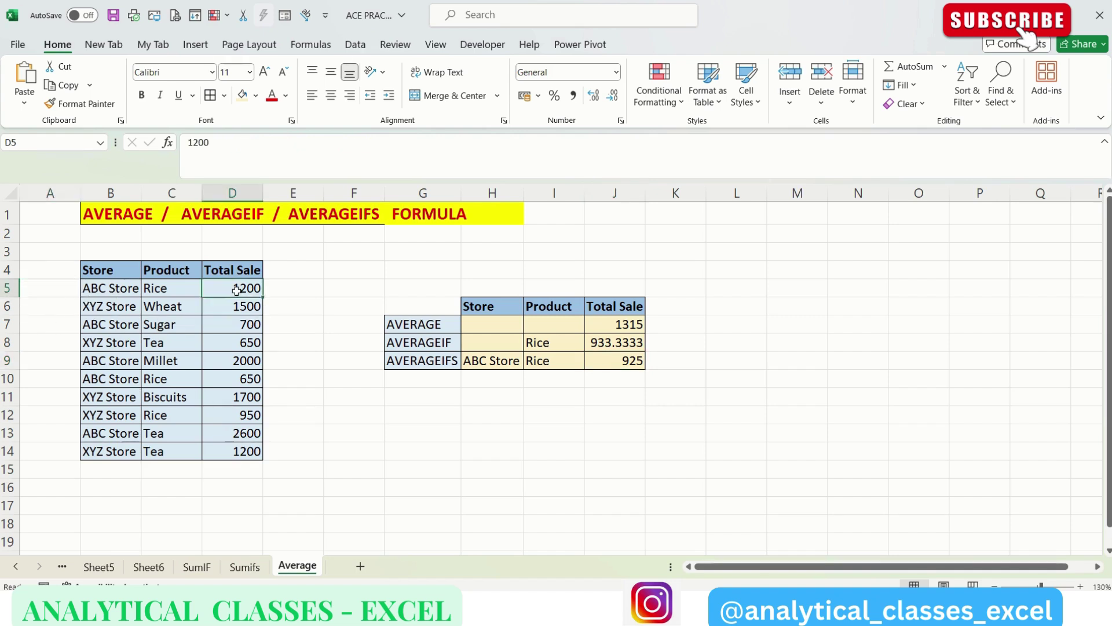
click(107, 376)
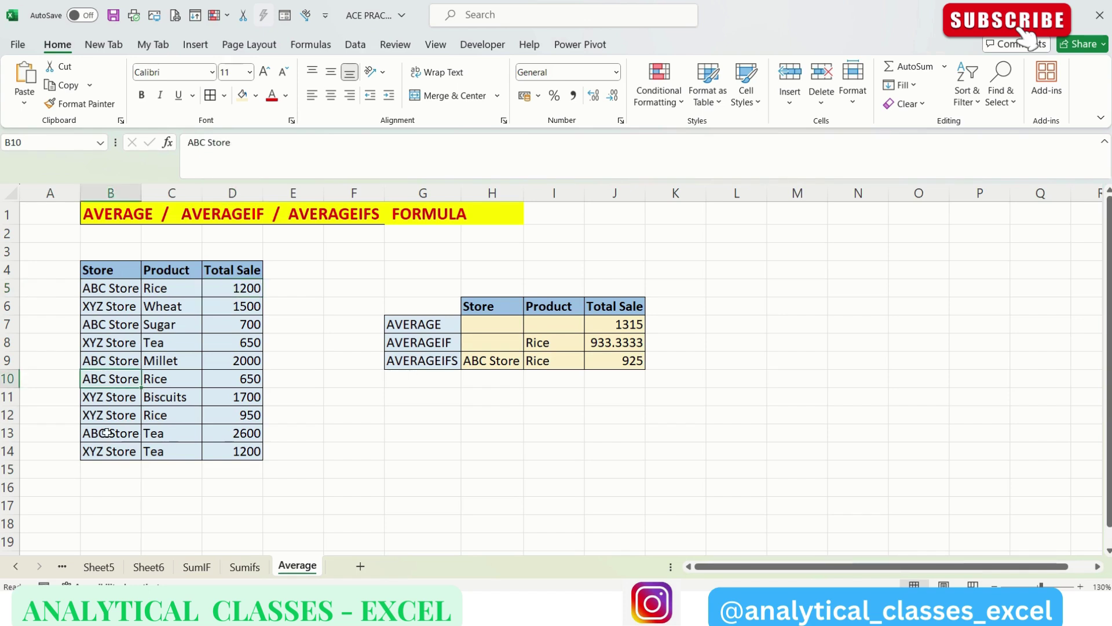